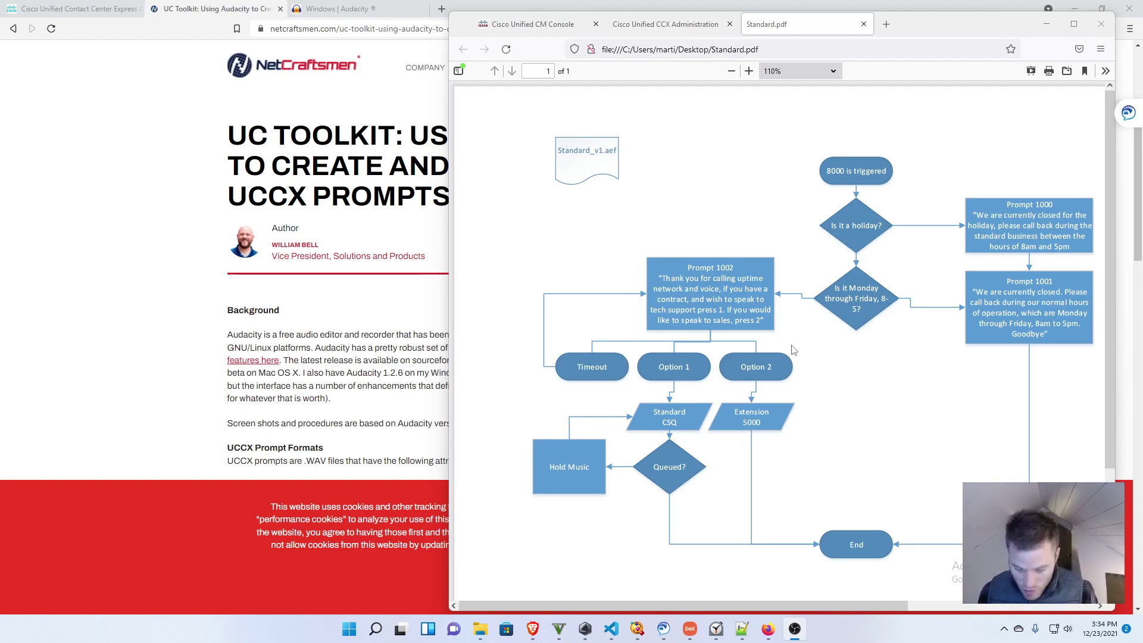
# Step: Launch Audacity from Windows search ('aud') and dismiss its welcome screen
pyautogui.press('super')
pyautogui.write('aud')
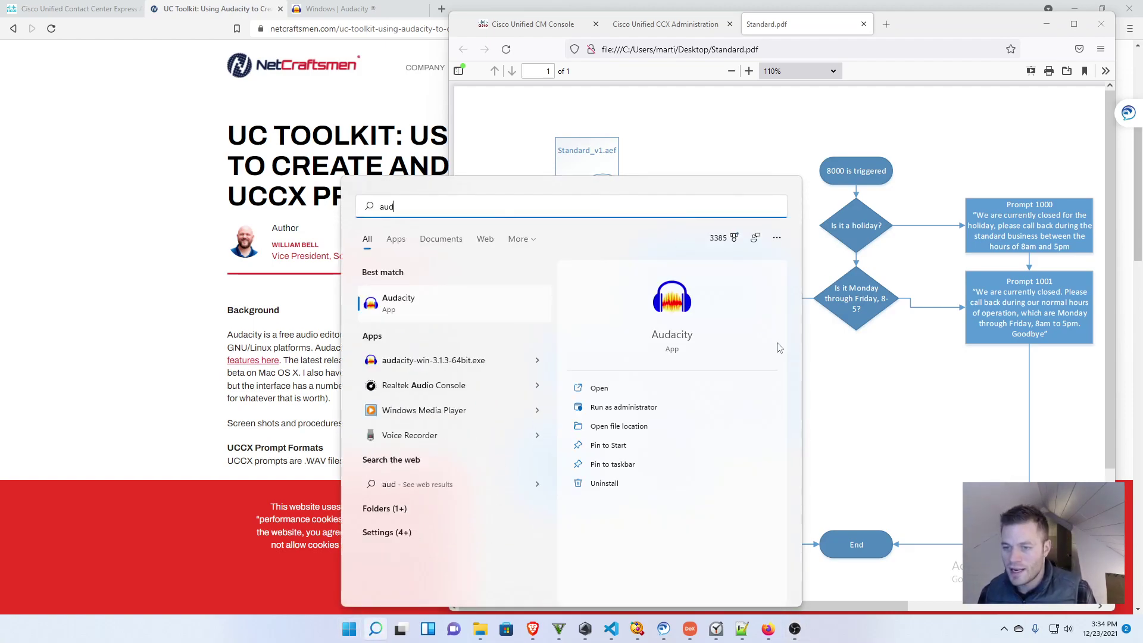
pyautogui.press('Return')
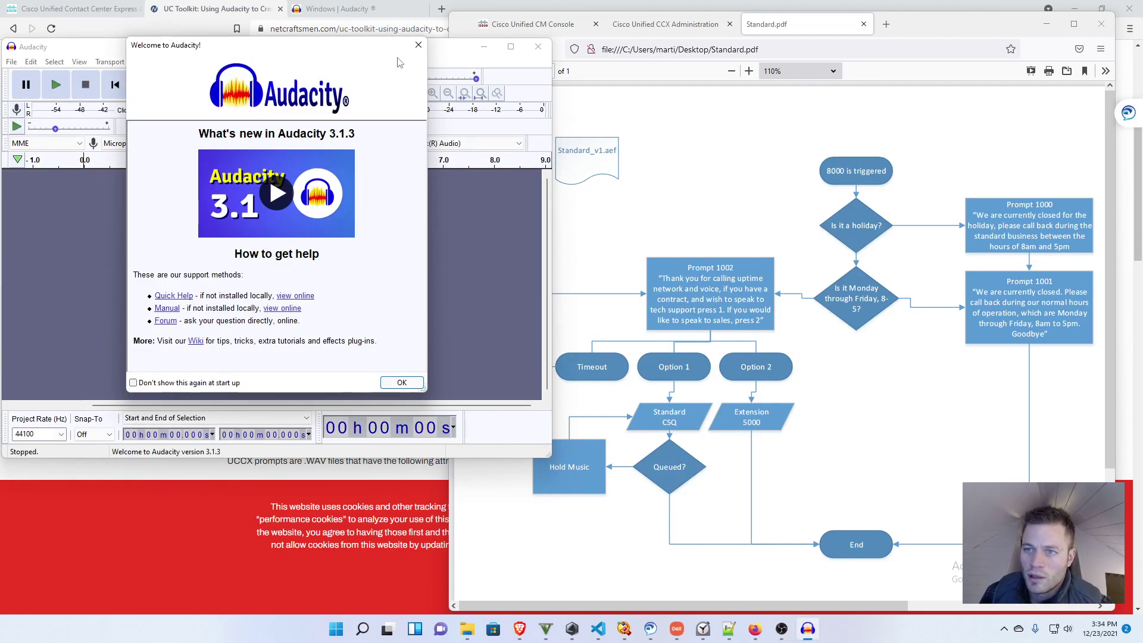
pyautogui.click(419, 45)
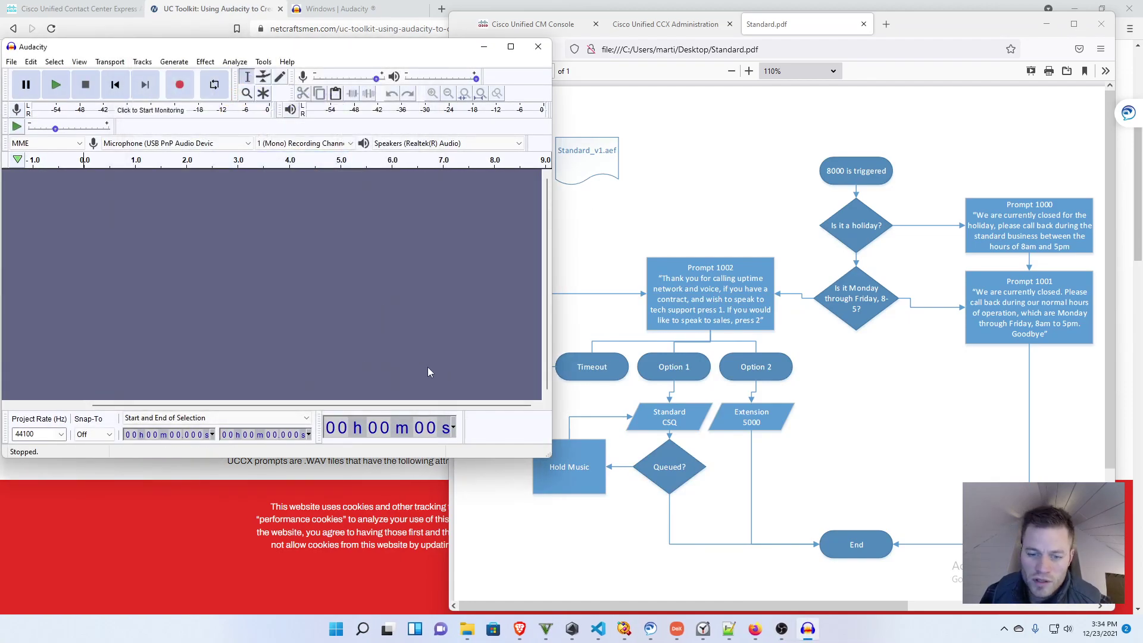
# Step: Set the project rate to 8000 Hz and add a new empty mono track, placing the cursor in it
pyautogui.click(64, 437)
pyautogui.click(48, 448)
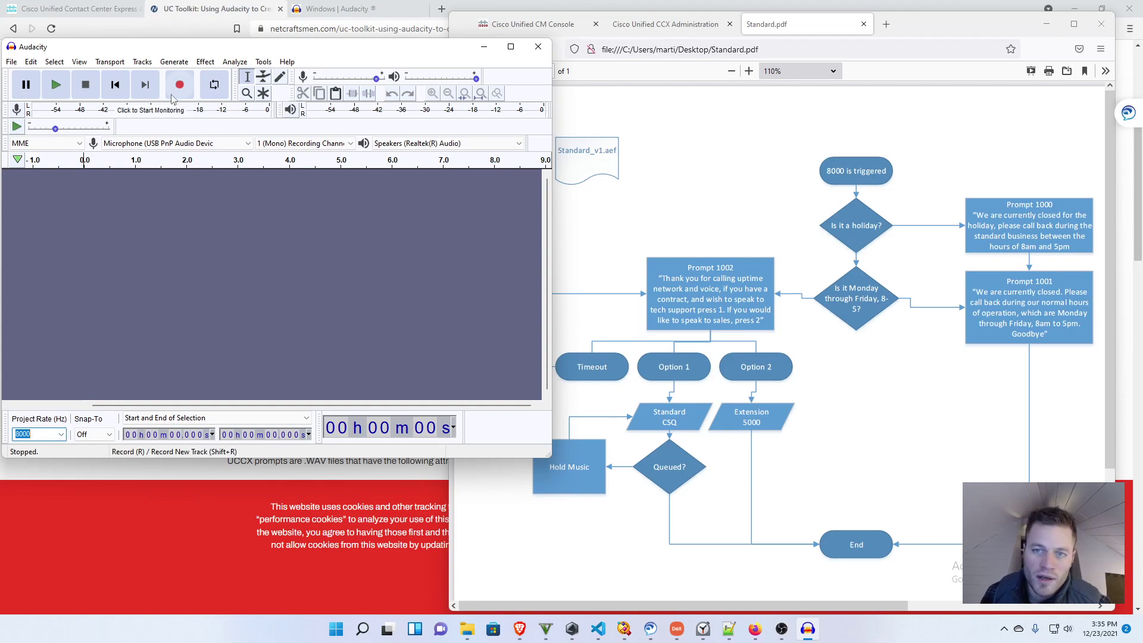
pyautogui.click(141, 62)
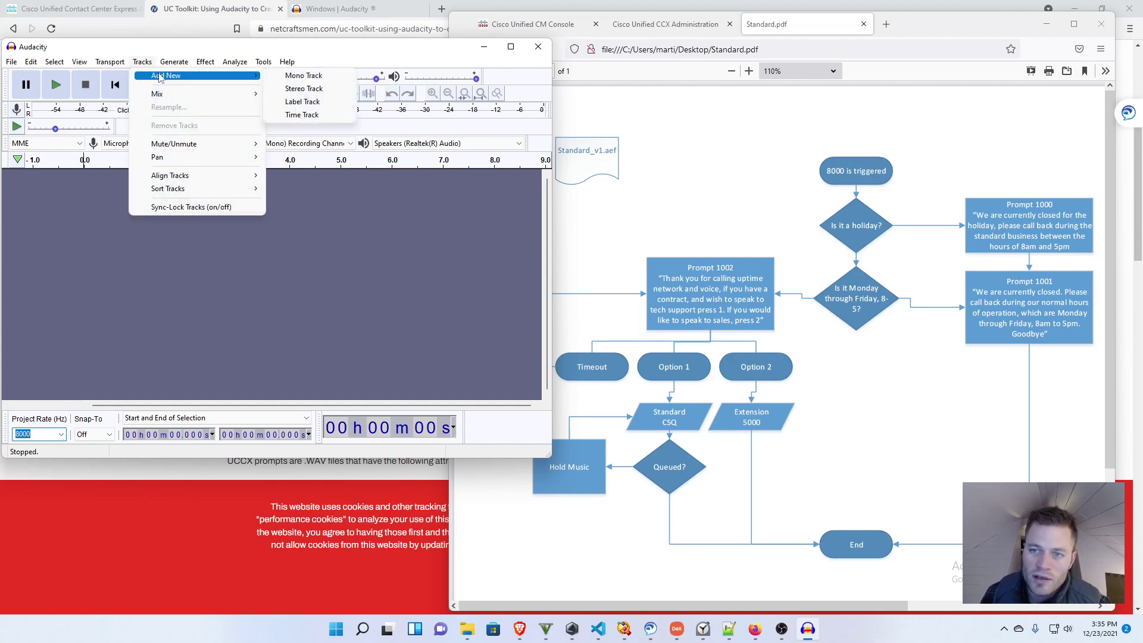
pyautogui.moveTo(166, 75)
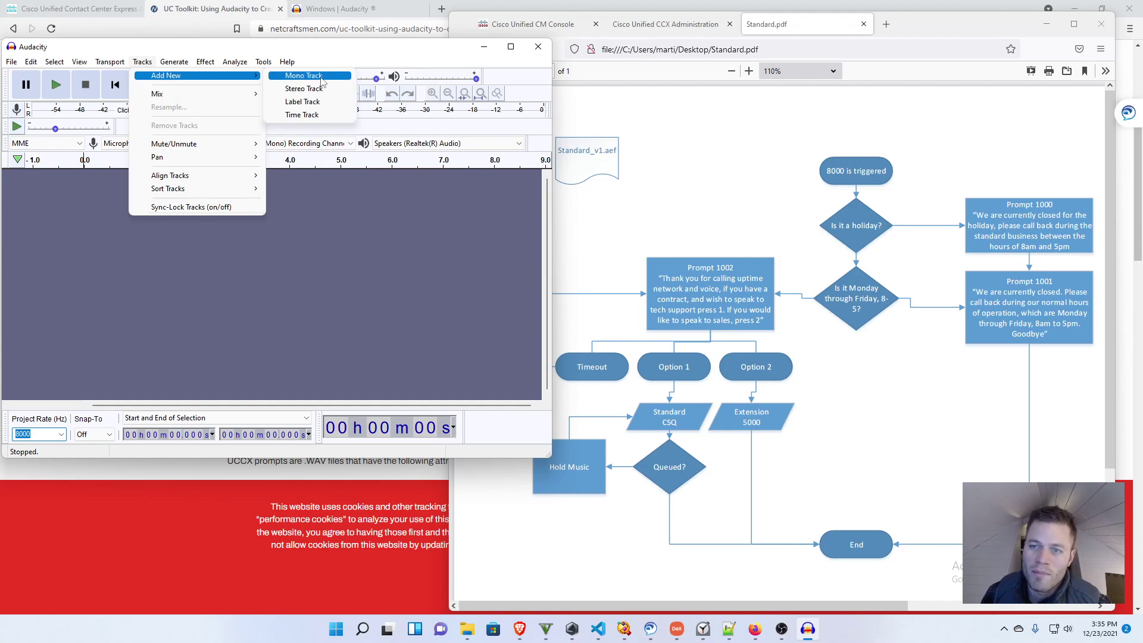
pyautogui.click(321, 79)
pyautogui.click(128, 209)
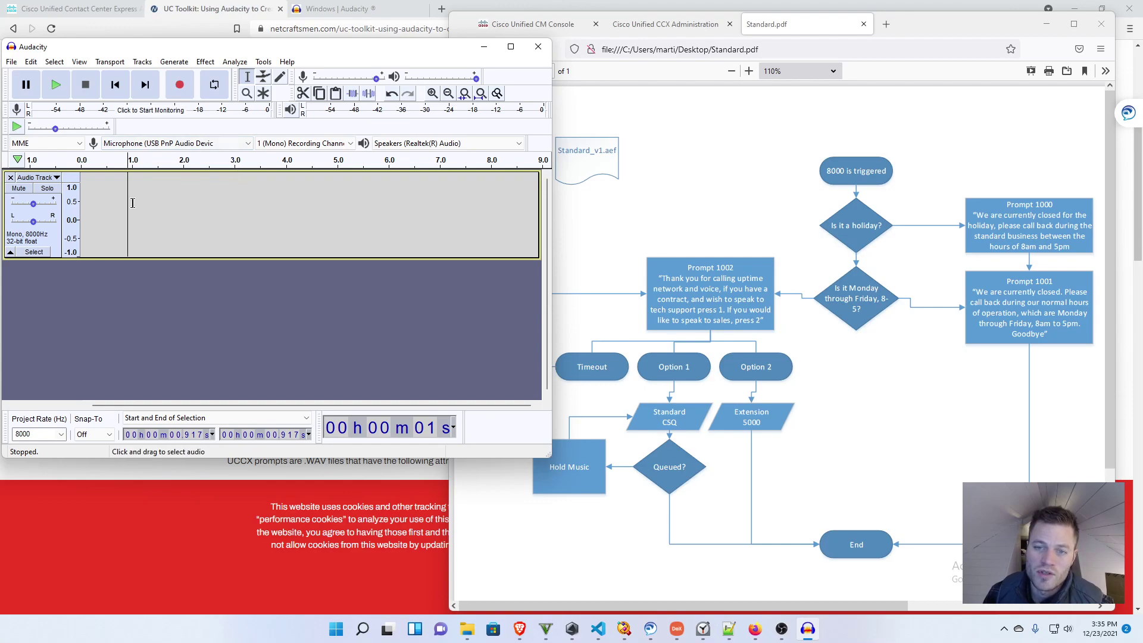
# Step: Record about nine seconds of spoken prompt, stop, and play it back
pyautogui.click(180, 88)
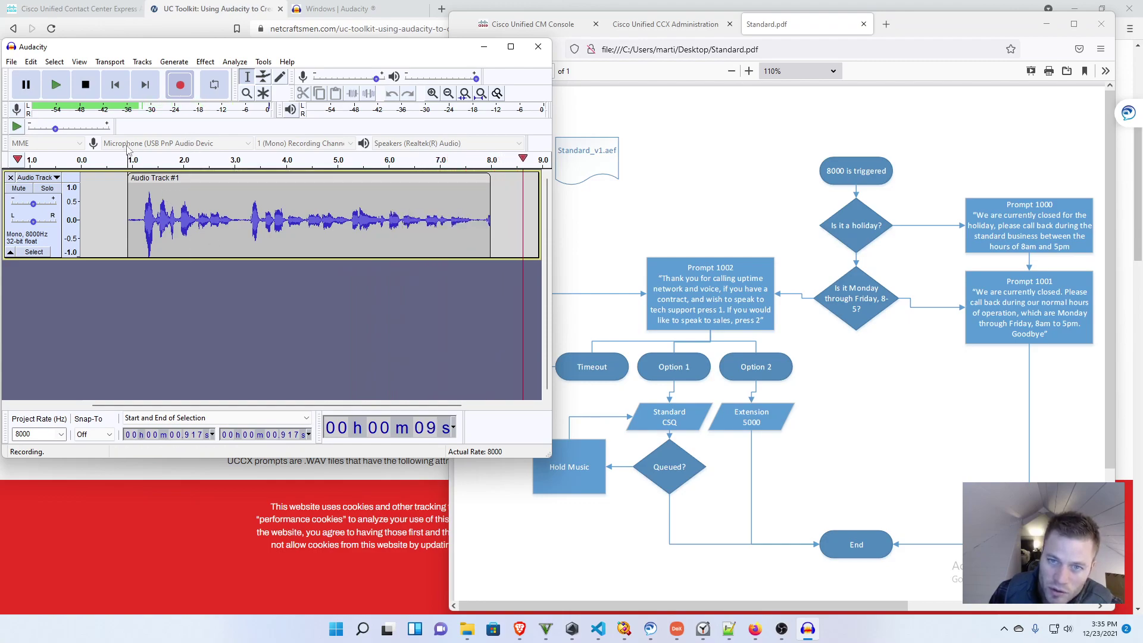
pyautogui.click(87, 88)
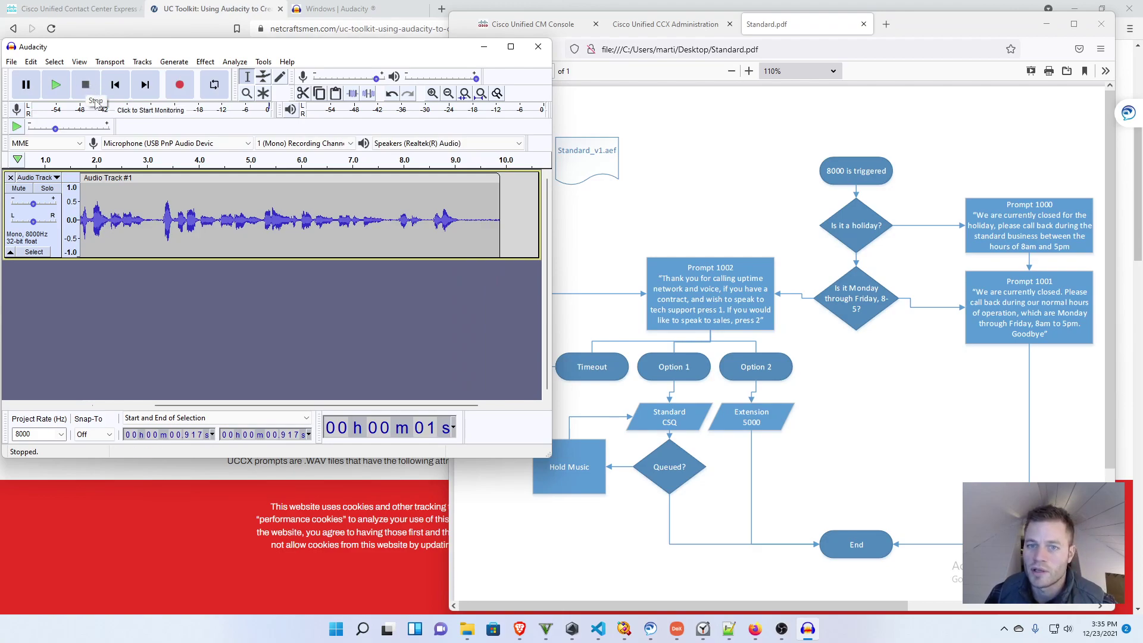
pyautogui.click(56, 85)
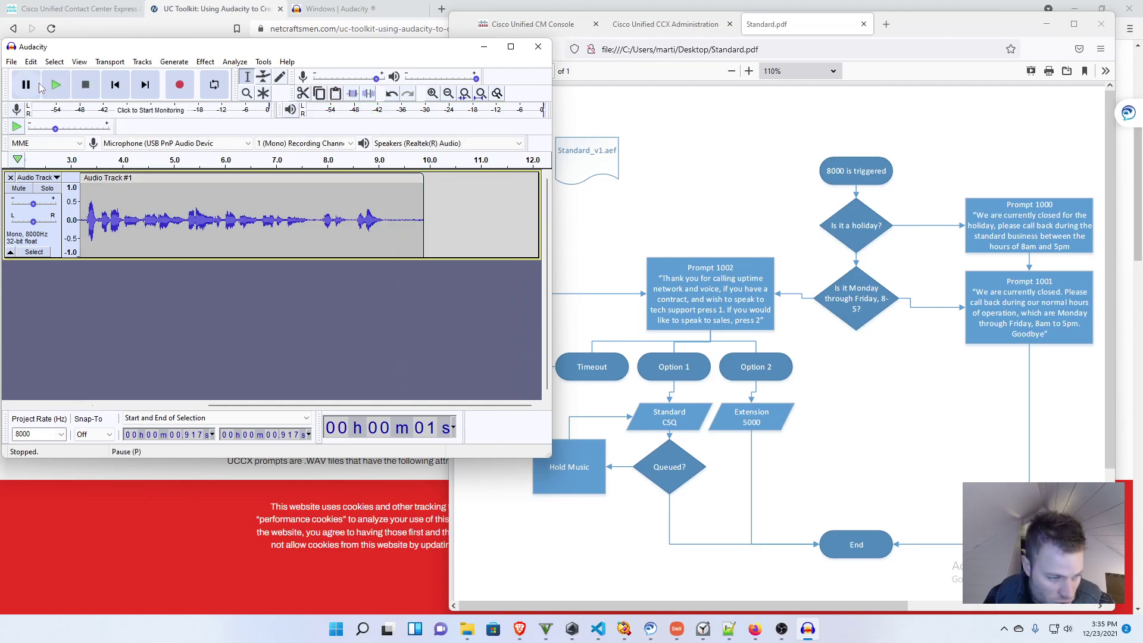
# Step: Export the audio as a WAV (Microsoft) U-Law file named 1000, reaching the replace warning
pyautogui.click(11, 62)
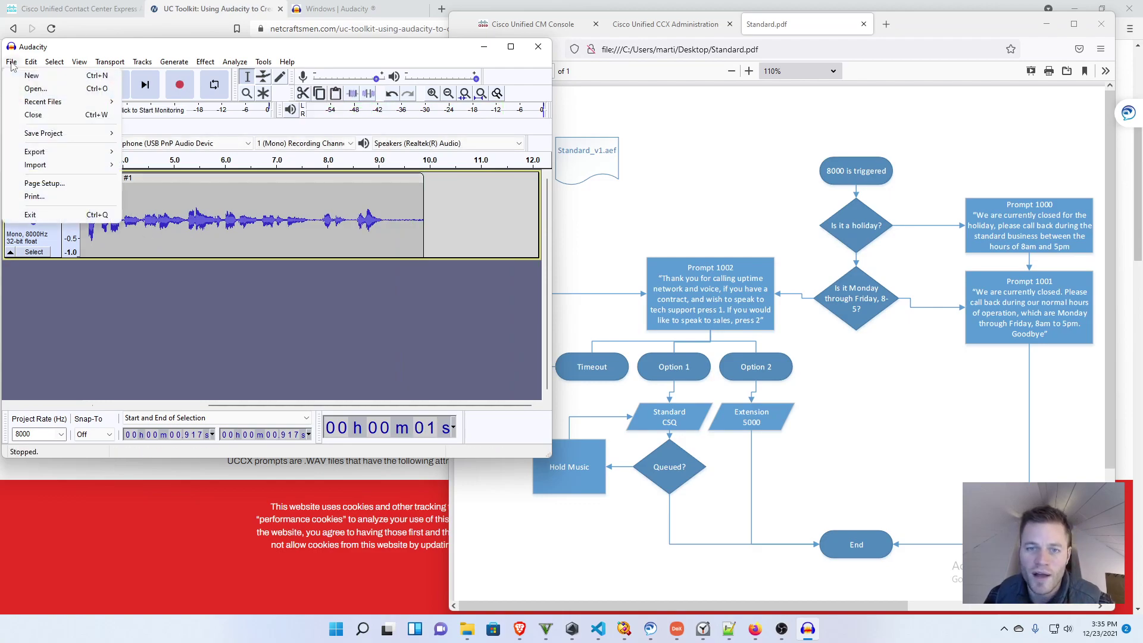
pyautogui.moveTo(61, 152)
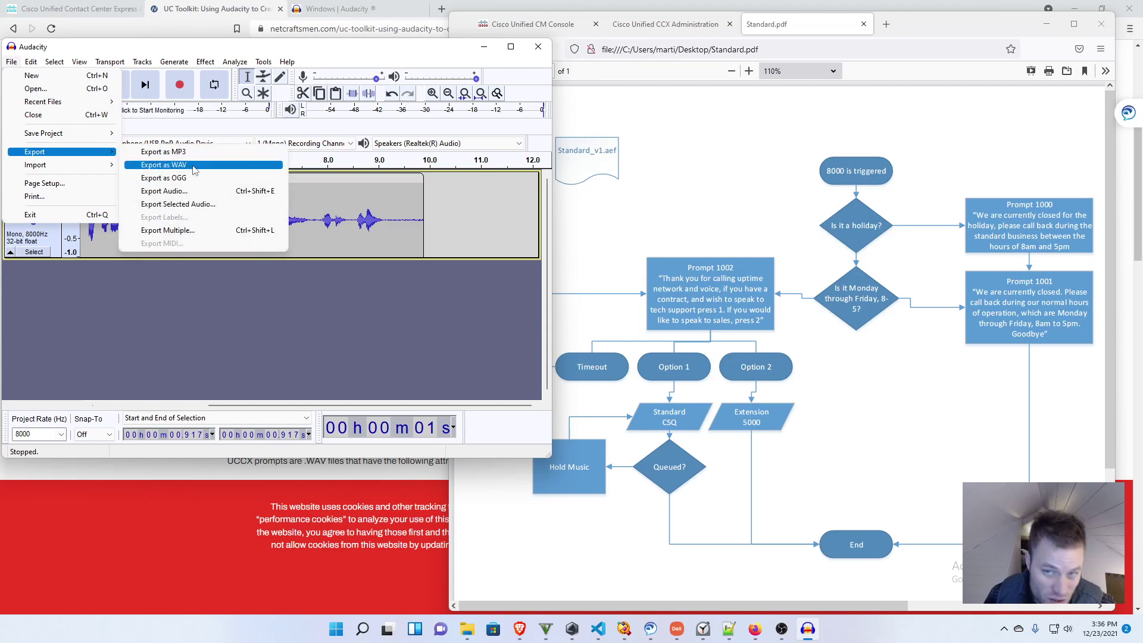
pyautogui.click(195, 170)
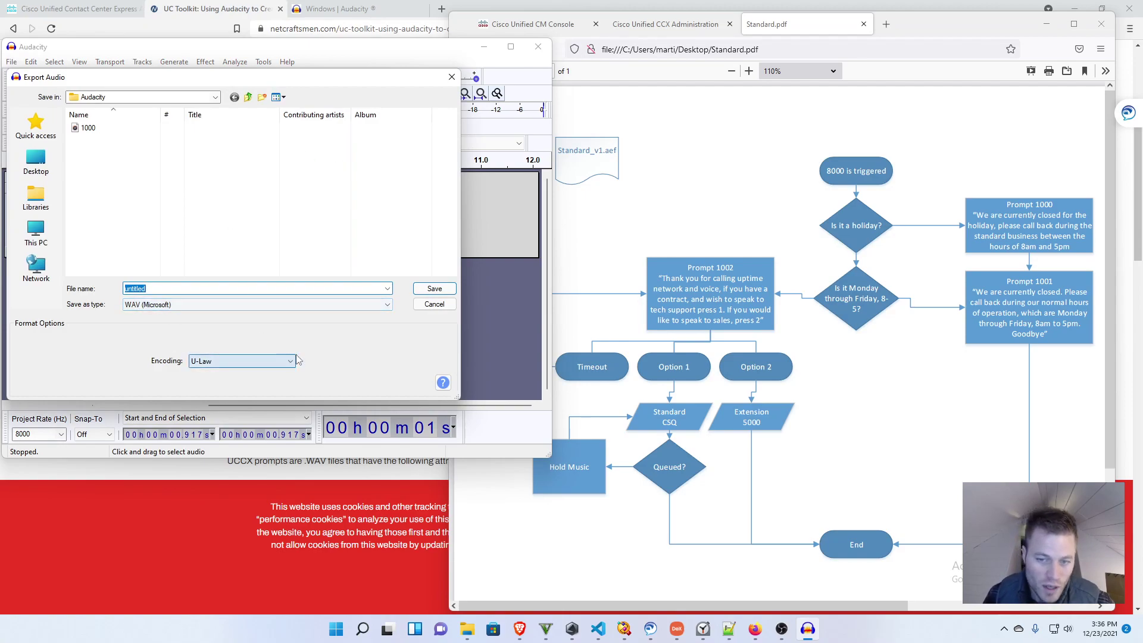
pyautogui.click(242, 361)
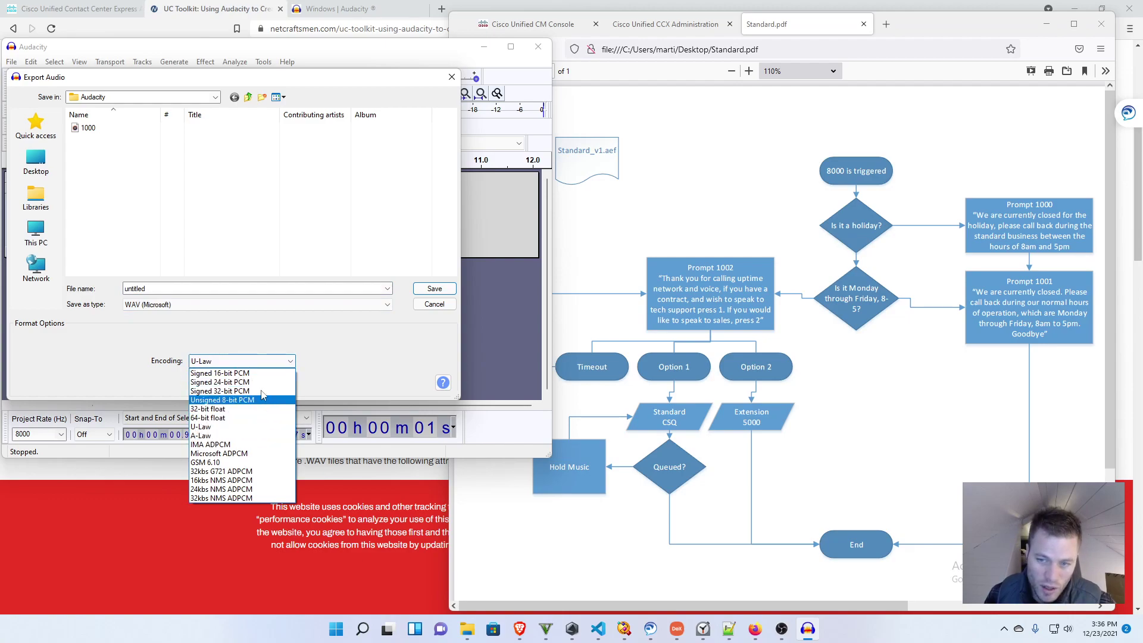
pyautogui.click(237, 427)
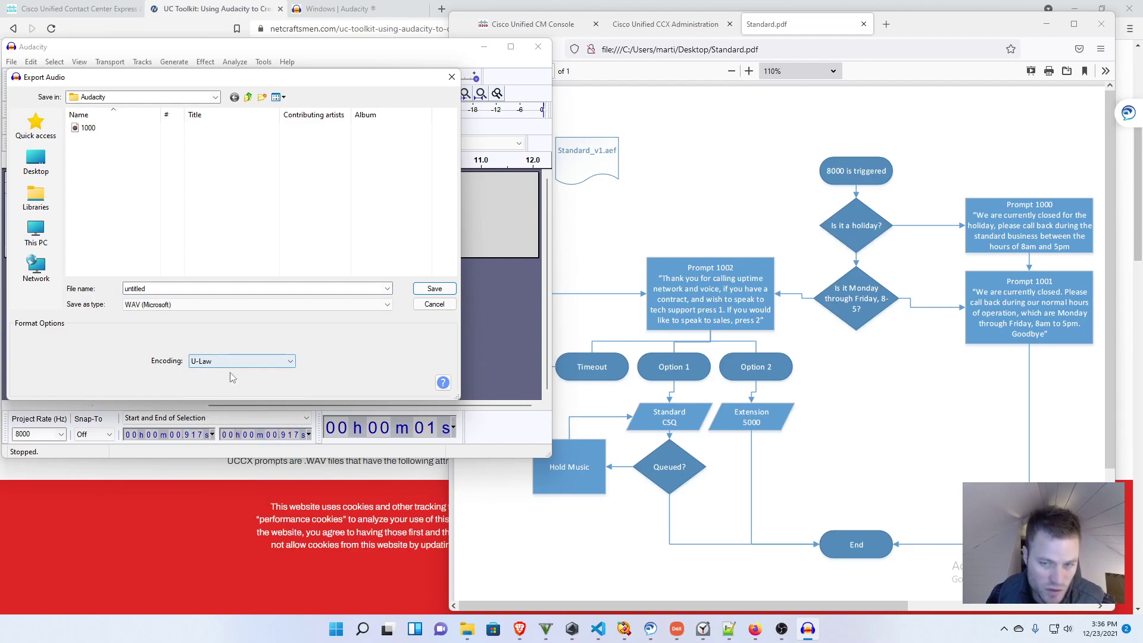
pyautogui.click(387, 305)
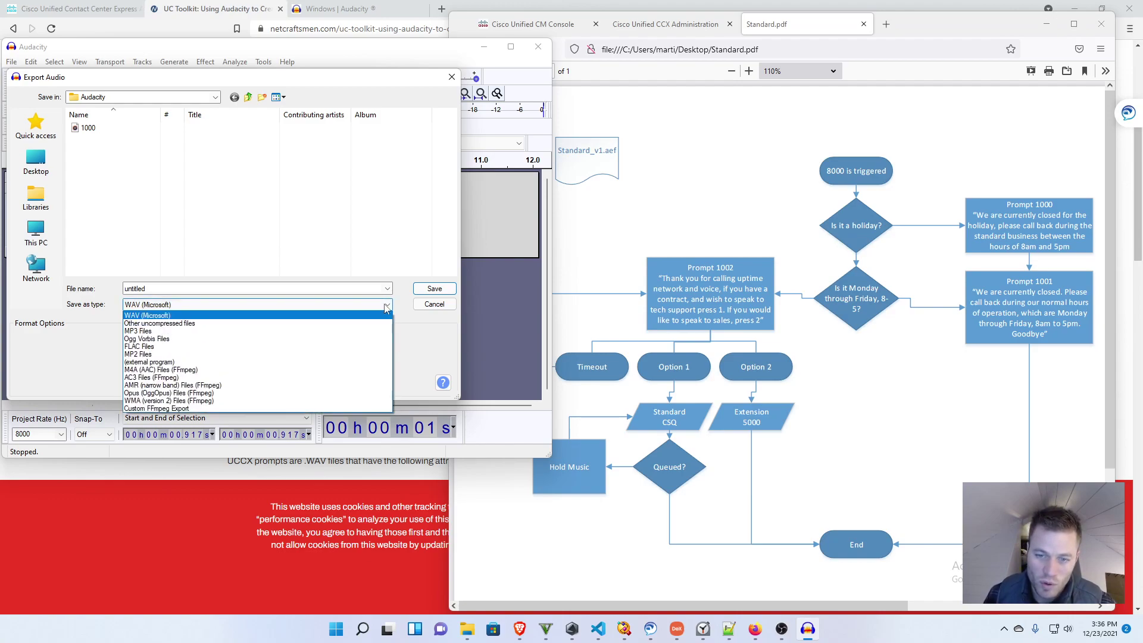
pyautogui.click(358, 318)
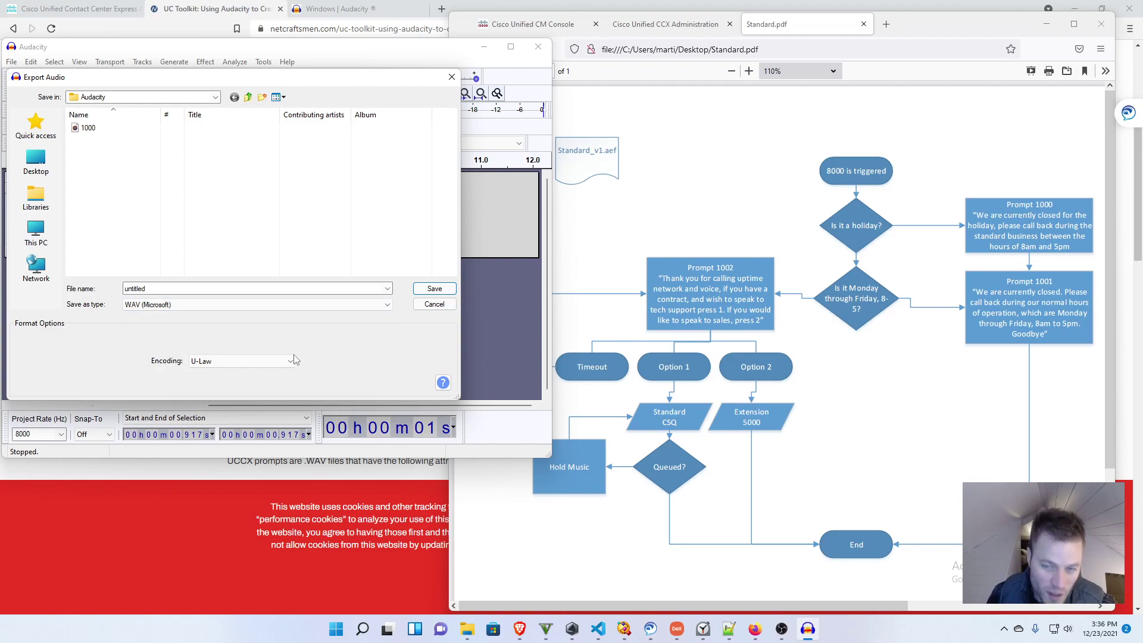
pyautogui.doubleClick(199, 287)
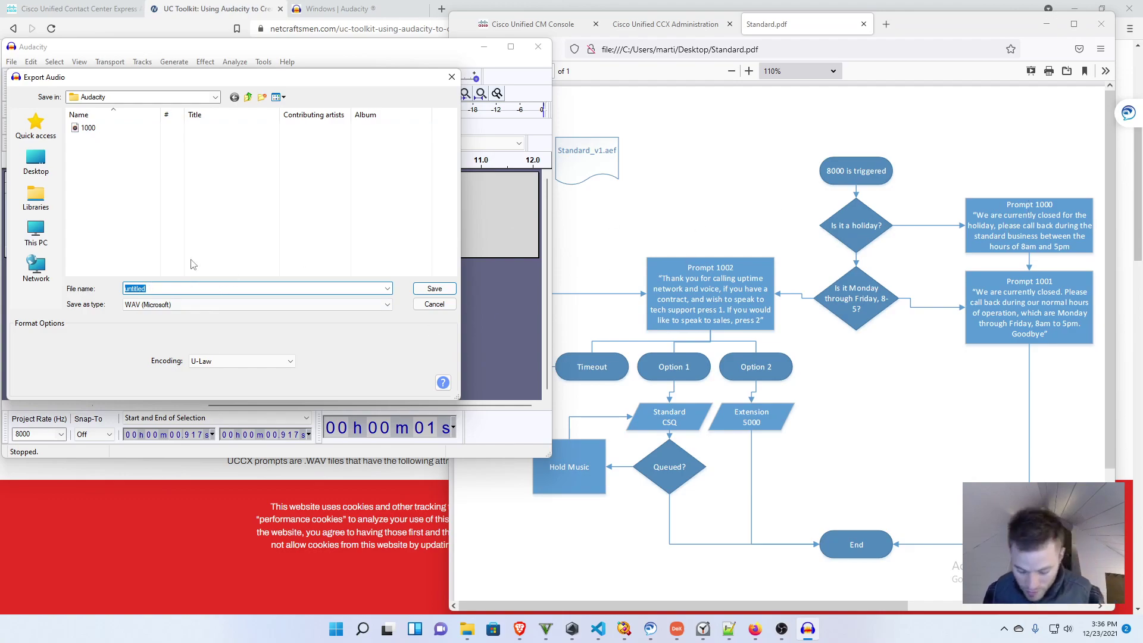
pyautogui.write('1000')
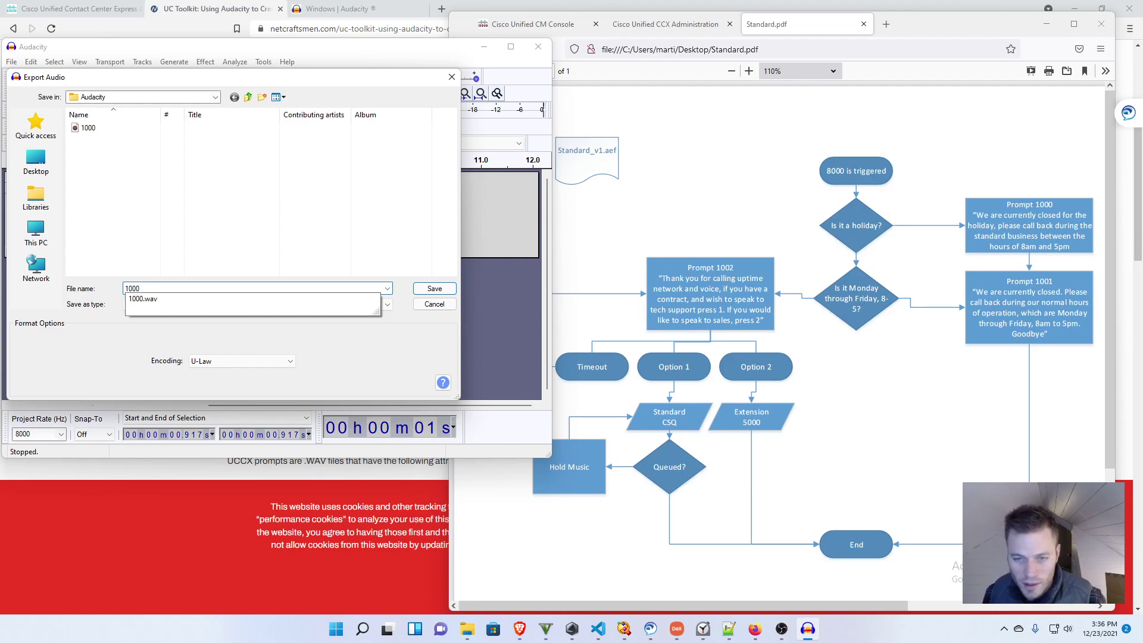
pyautogui.press('Return')
pyautogui.press('Return')
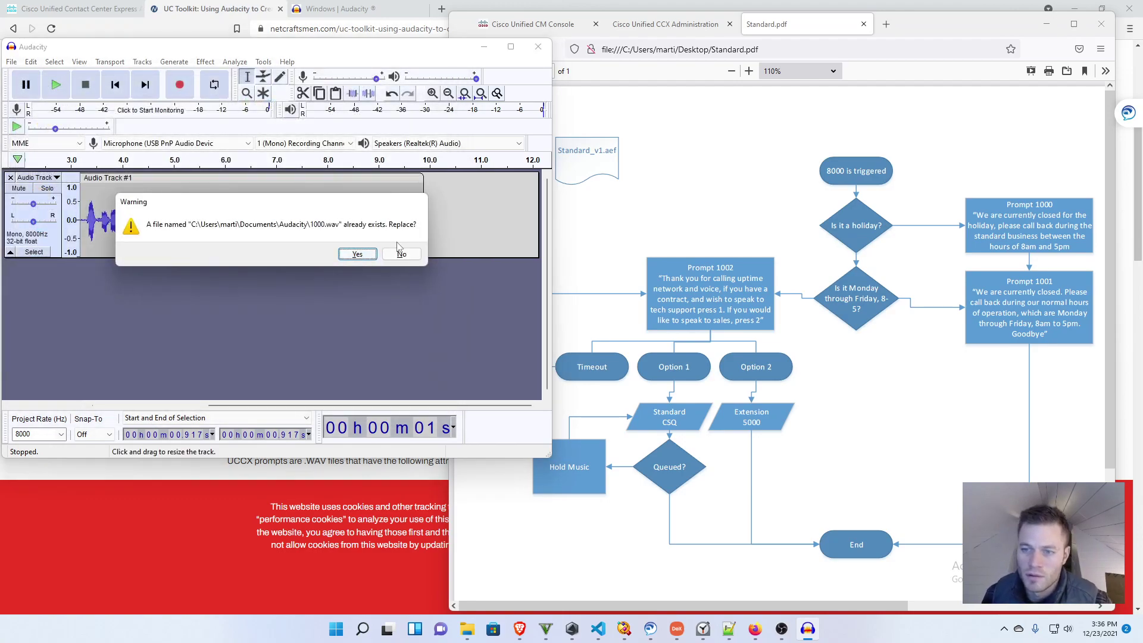
# Step: Overwrite the existing 1000.wav with blank metadata and show the Documents Audacity folder
pyautogui.click(357, 254)
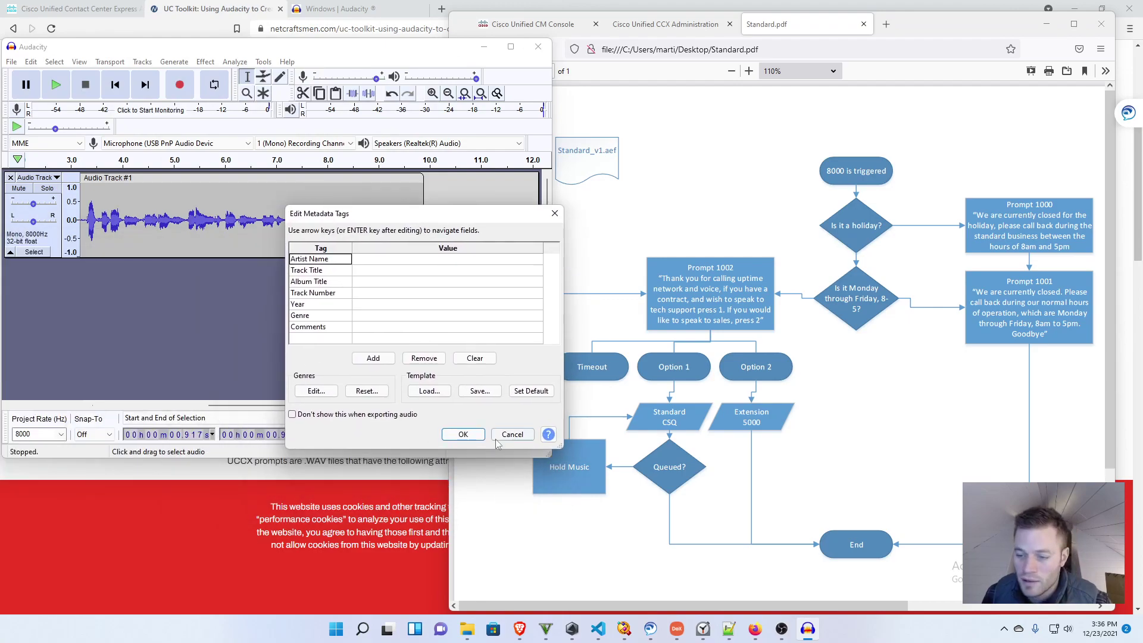
pyautogui.click(465, 436)
pyautogui.hotkey('alt', 'Tab')
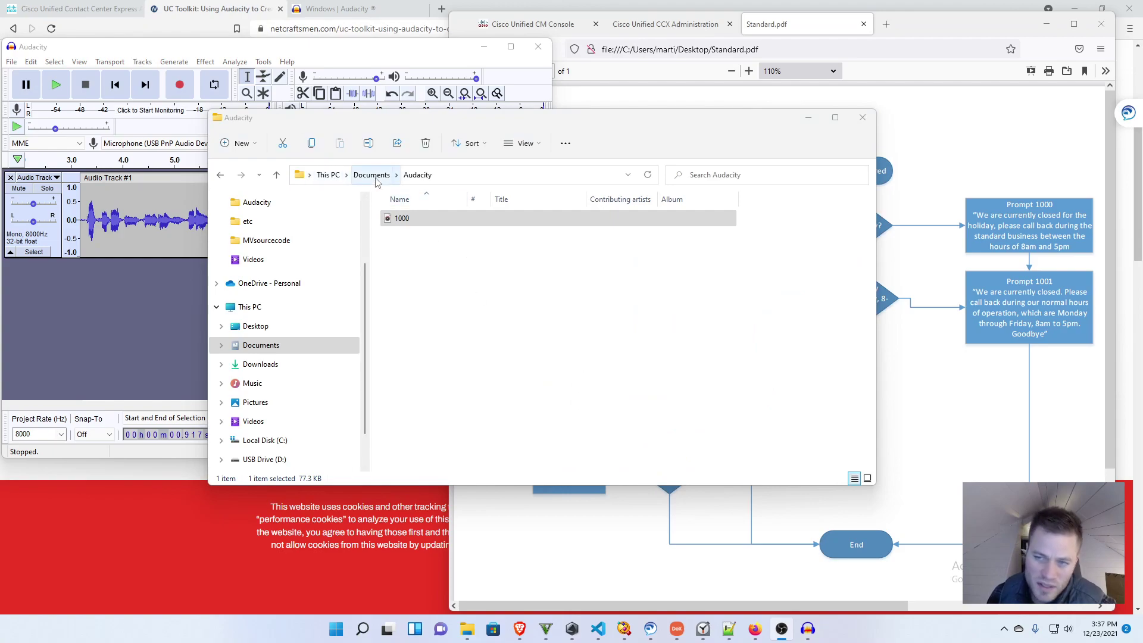
pyautogui.click(411, 224)
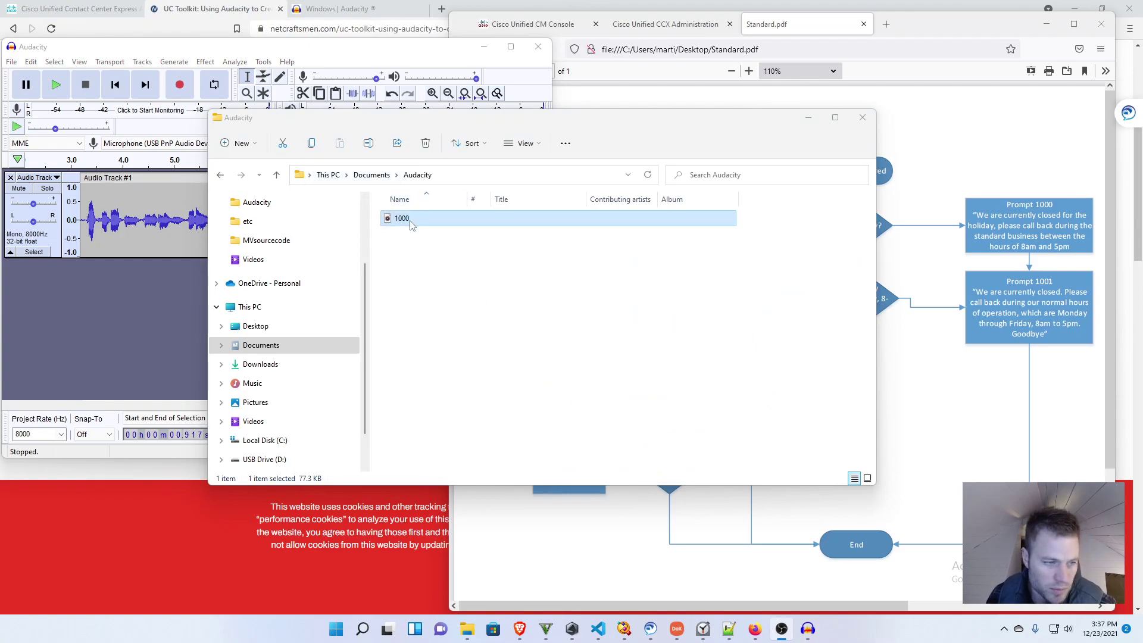
pyautogui.doubleClick(411, 224)
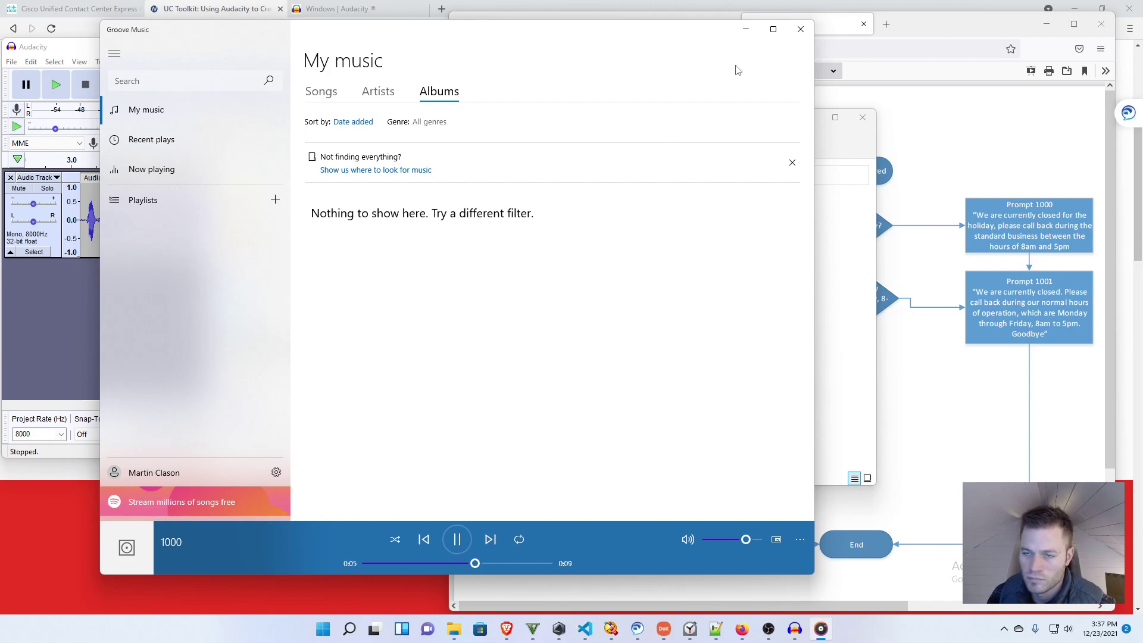
pyautogui.click(800, 29)
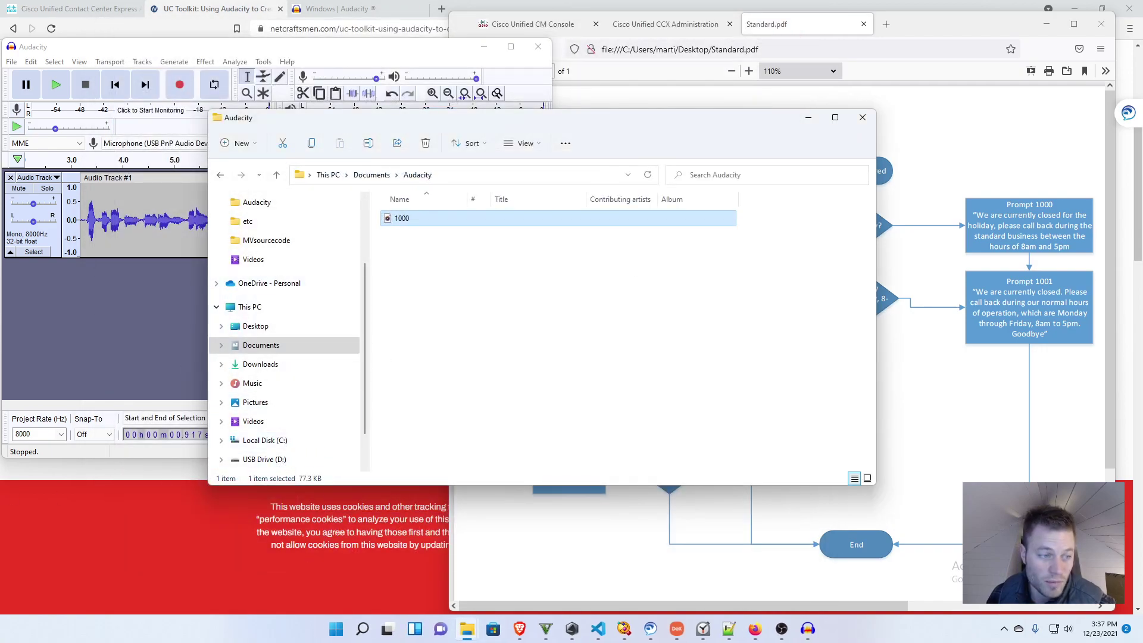
# Step: Go to Prompt Management's en_US folder in CCX Administration and start a prompt upload
pyautogui.click(665, 24)
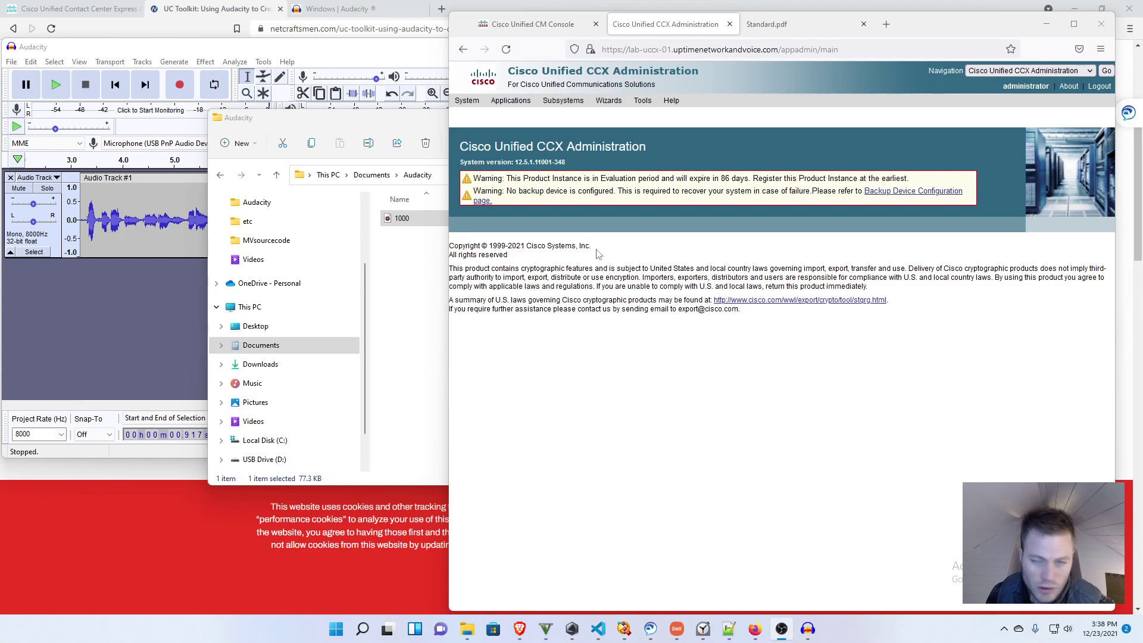
pyautogui.click(510, 100)
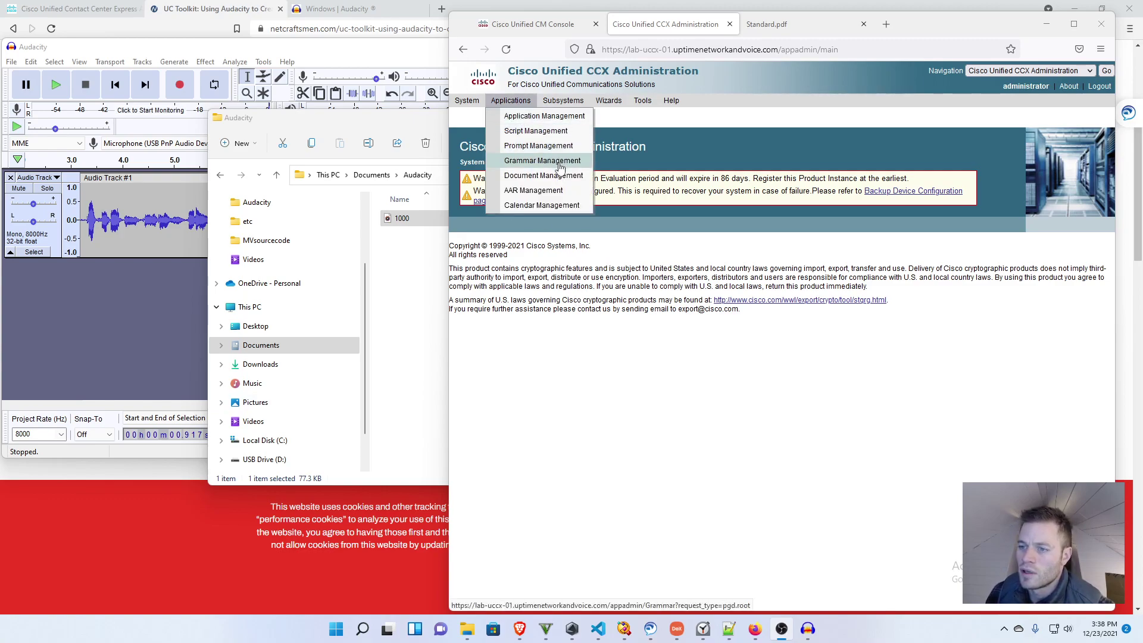
pyautogui.click(543, 146)
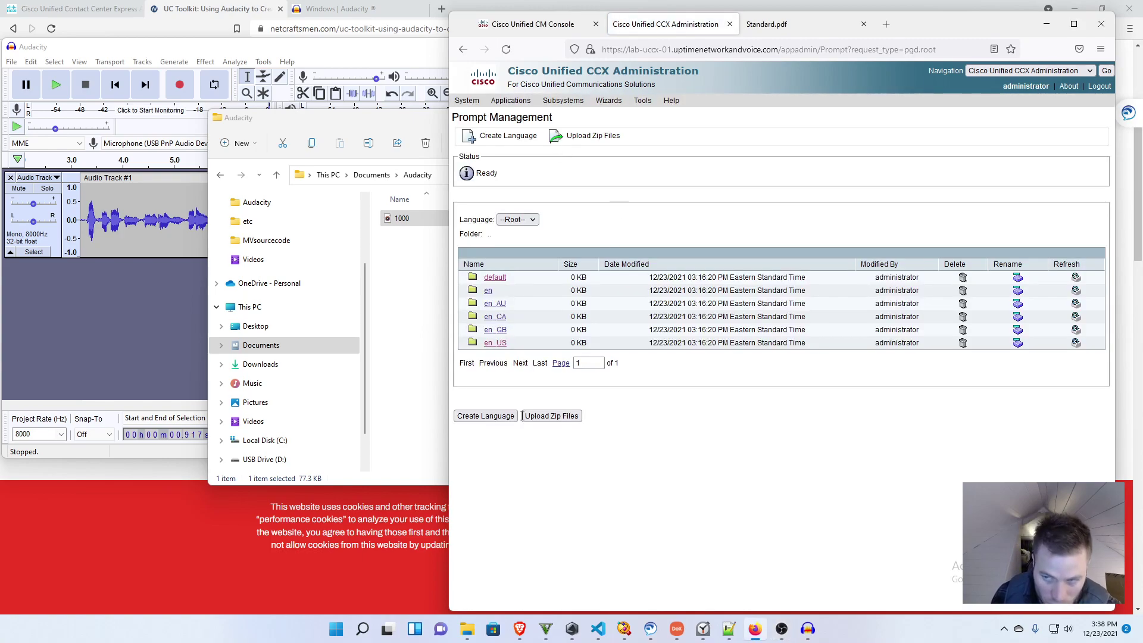
pyautogui.click(499, 343)
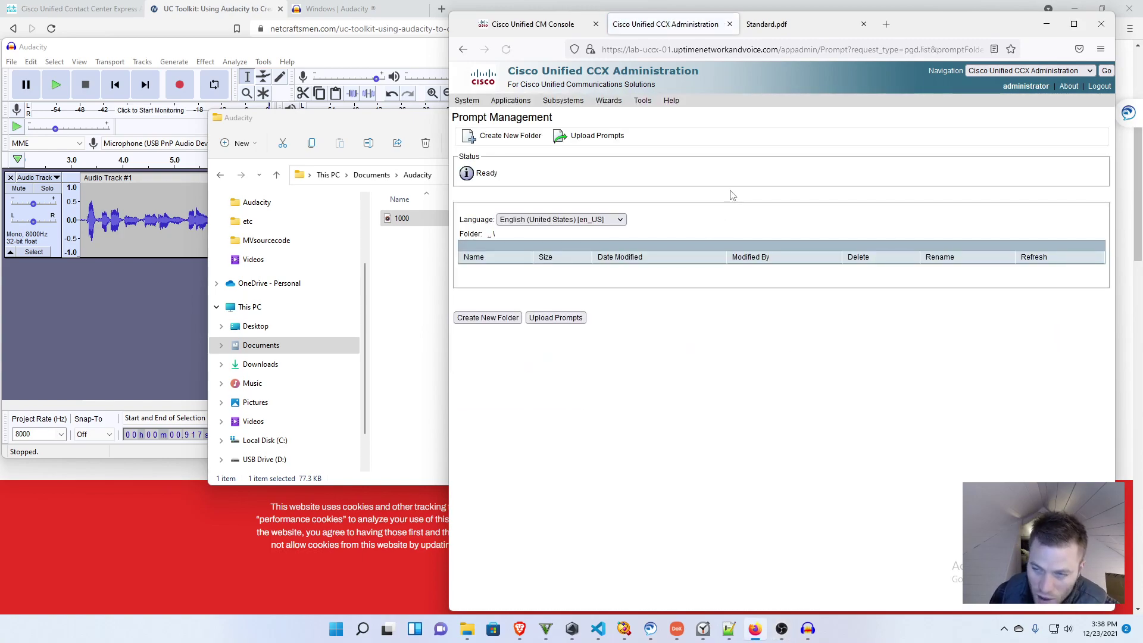
pyautogui.click(556, 317)
# Step: Pick 1000.wav, upload it to en_US, and return to the prompt list
pyautogui.click(539, 143)
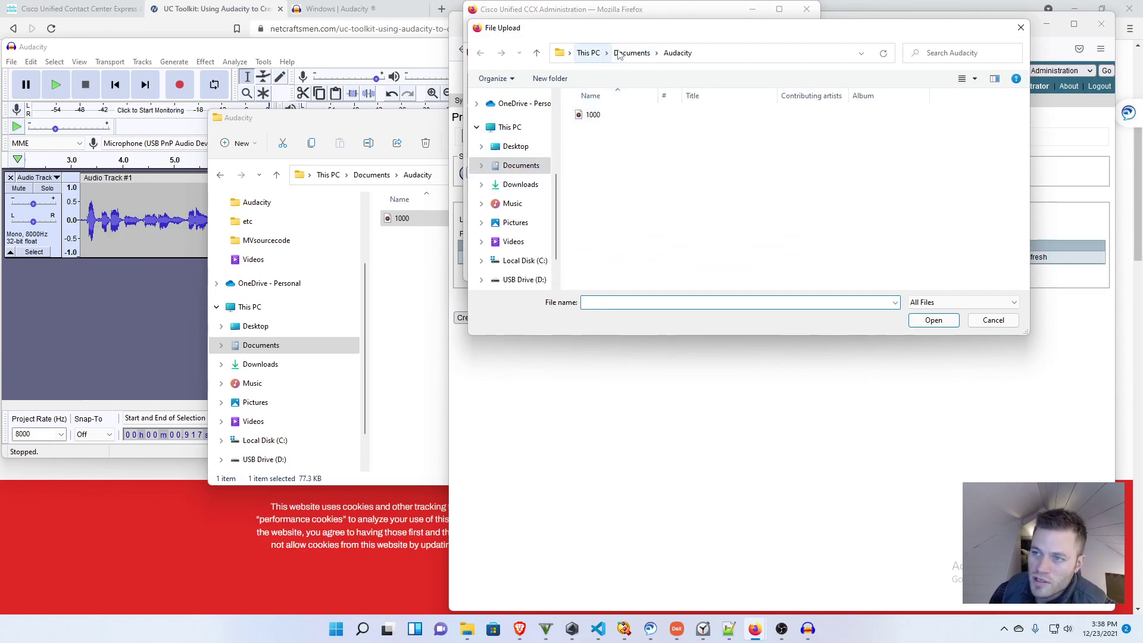
pyautogui.click(620, 121)
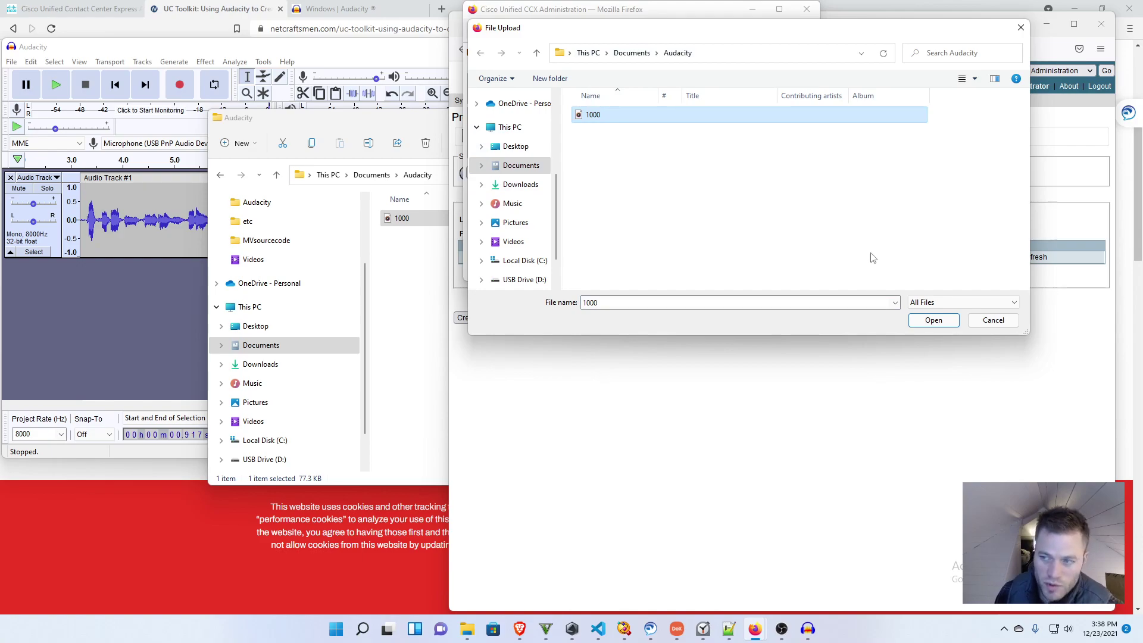
pyautogui.click(934, 321)
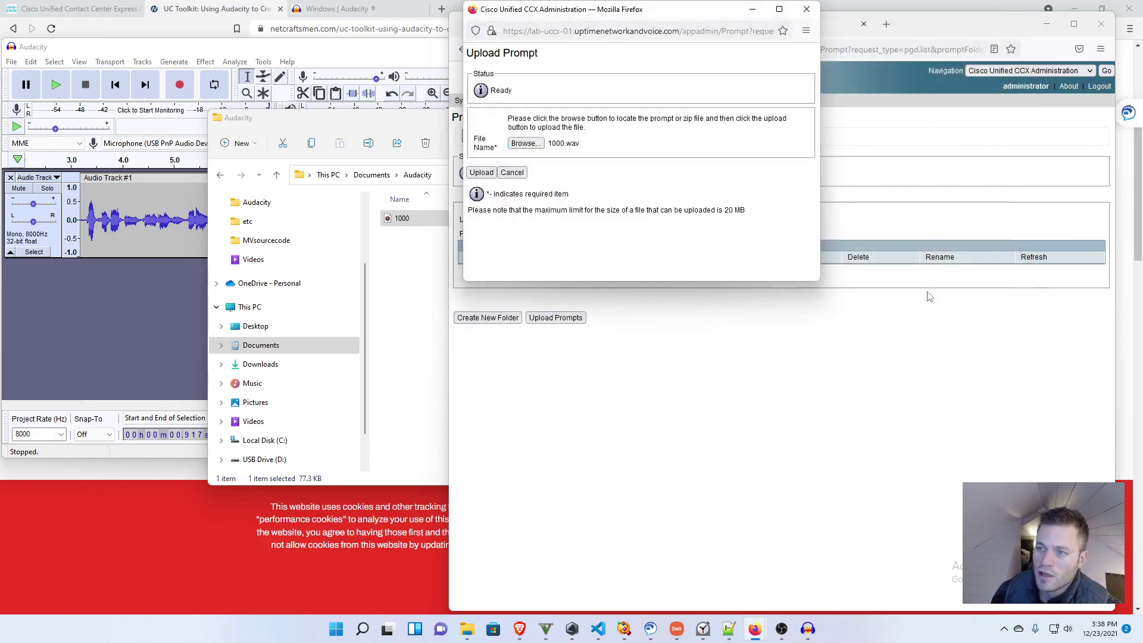
pyautogui.click(481, 172)
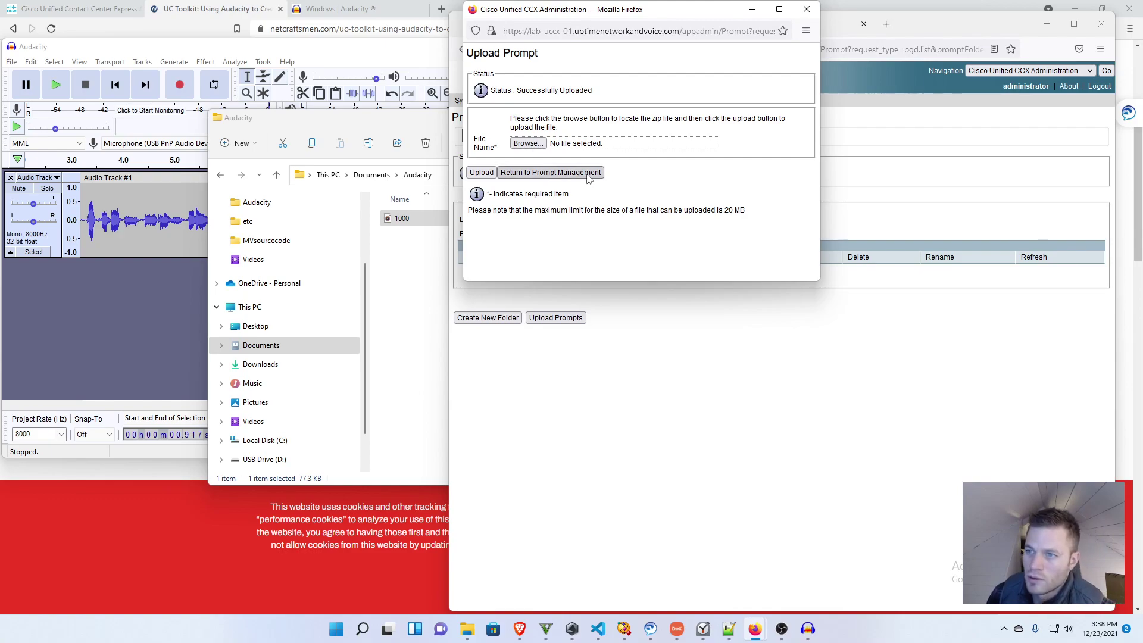
pyautogui.moveTo(594, 91); pyautogui.dragTo(476, 90)
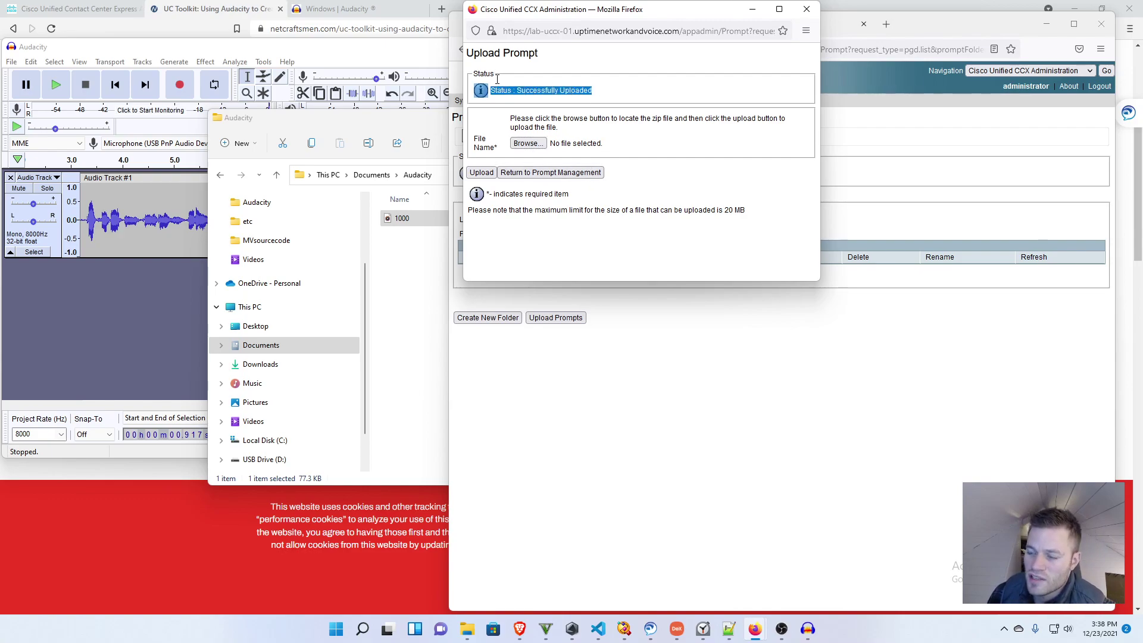
pyautogui.click(579, 173)
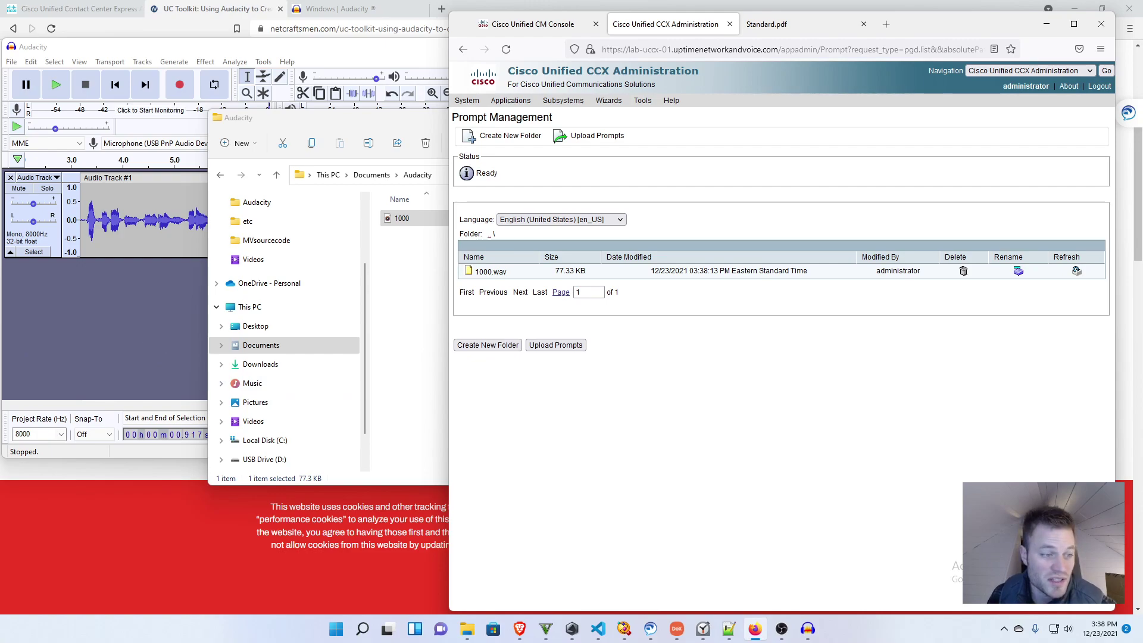
pyautogui.hotkey('alt', 'Tab')
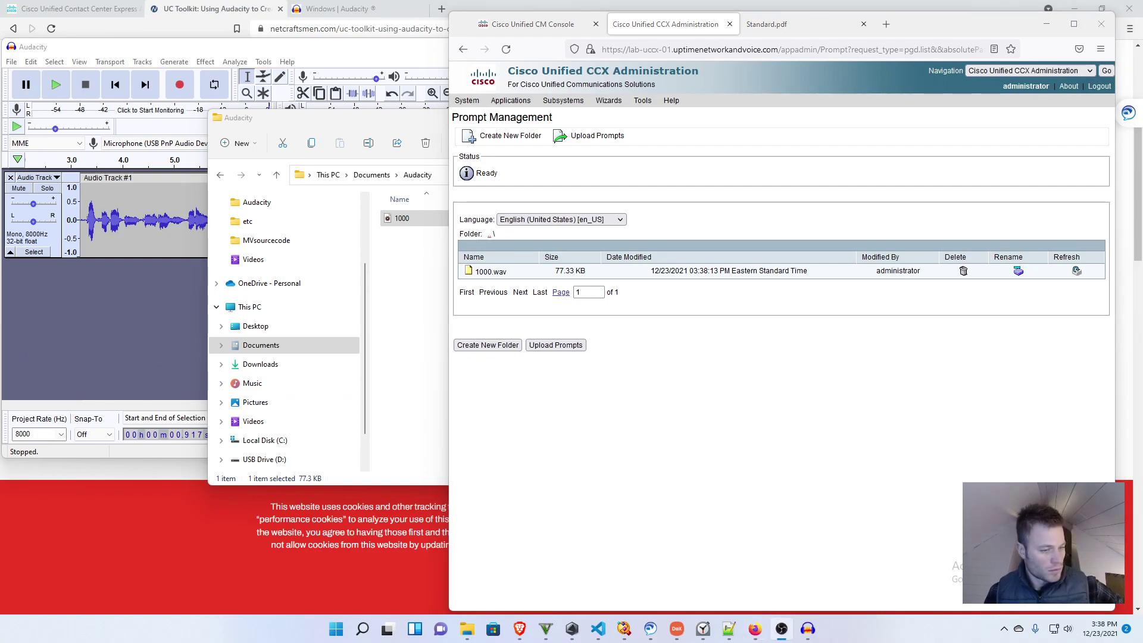